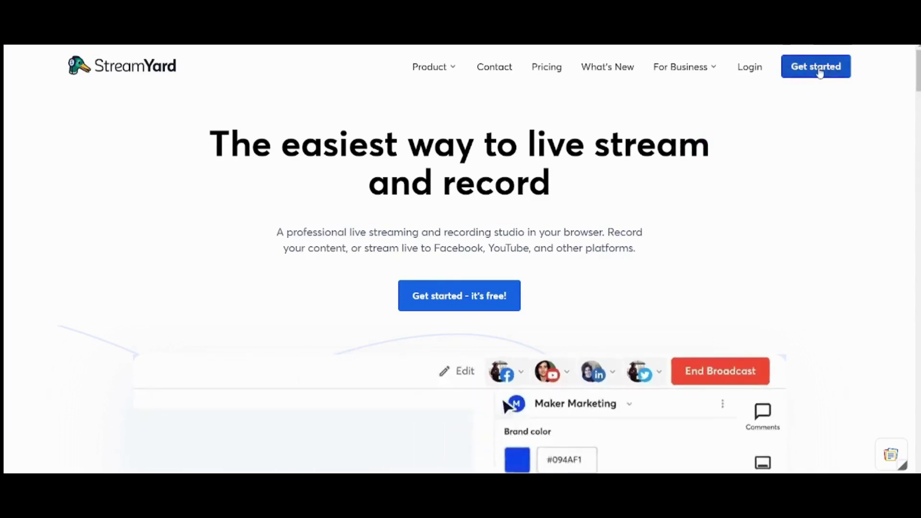
Log in to StreamYard with a Google account chosen from the account picker
{"action": "left_click", "coordinate": [744, 68]}
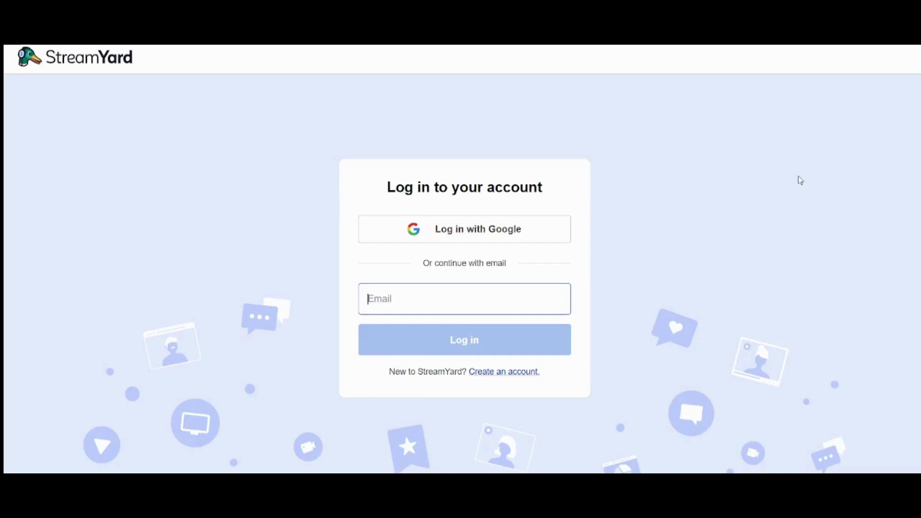
{"action": "left_click", "coordinate": [478, 232]}
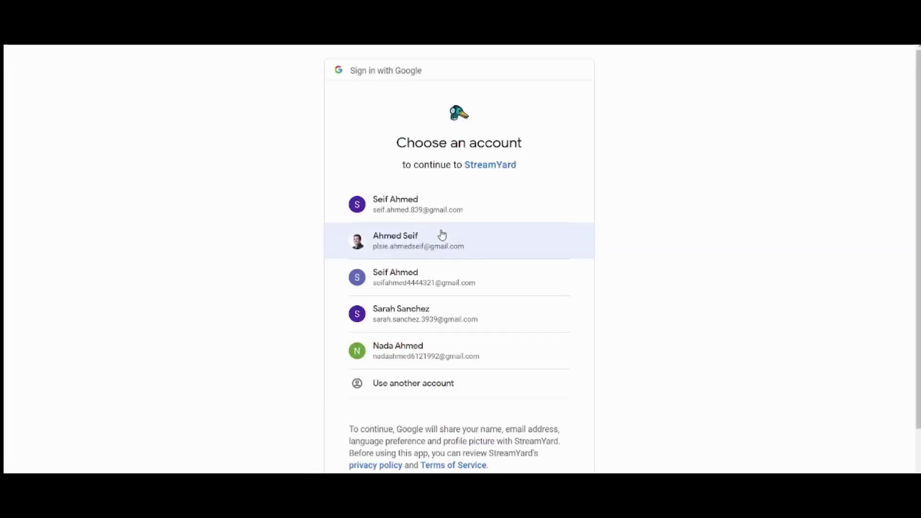
{"action": "left_click", "coordinate": [449, 273]}
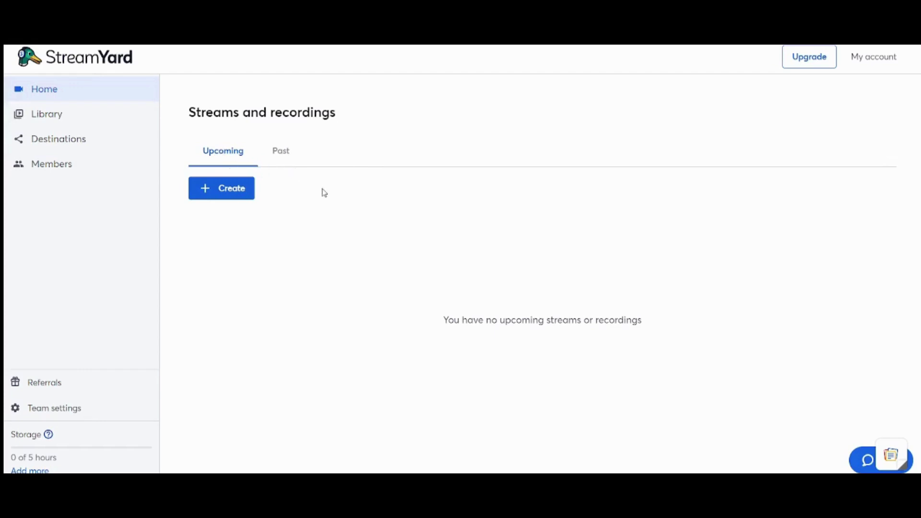
Start creating a new stream or recording from the home page
{"action": "left_click", "coordinate": [235, 190]}
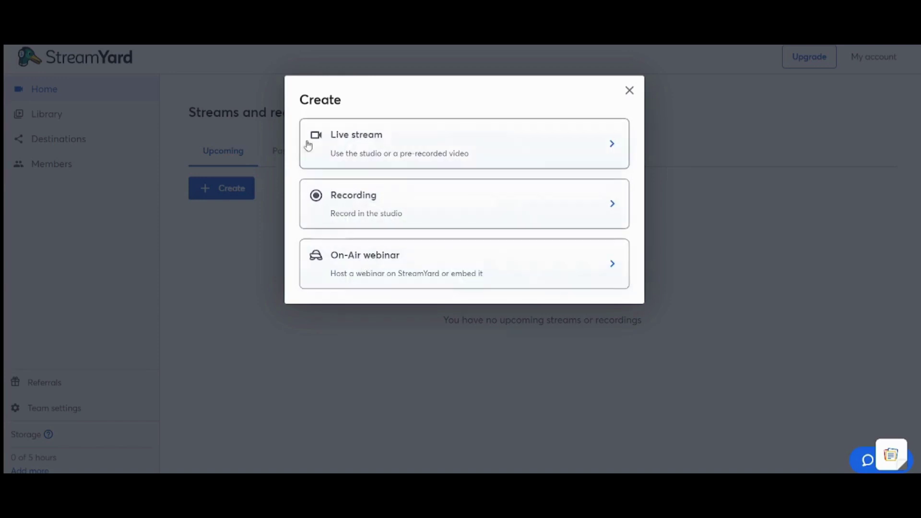
Choose Live stream in the Create dialog
{"action": "left_click", "coordinate": [478, 152]}
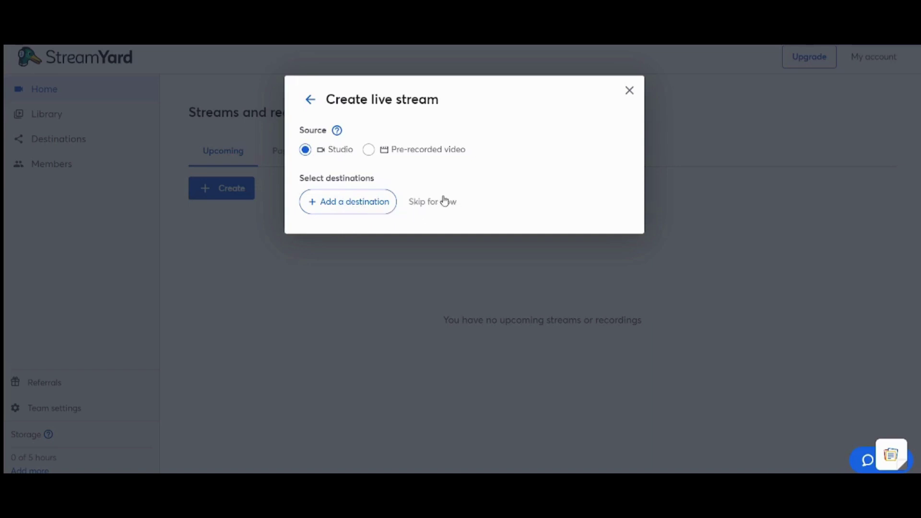
Show the list of destination platforms for the live stream
{"action": "left_click", "coordinate": [362, 203]}
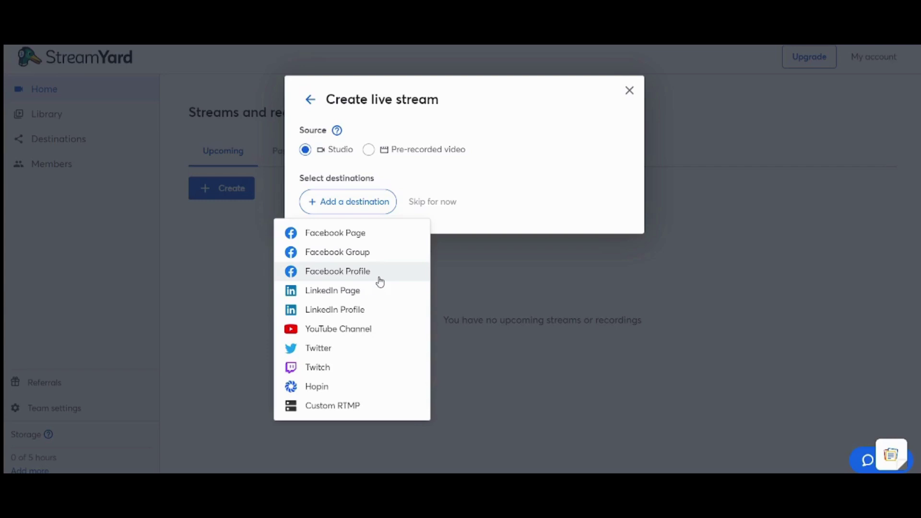
Skip destinations, title the live stream 'Tutorial' and create it
{"action": "left_click", "coordinate": [551, 219]}
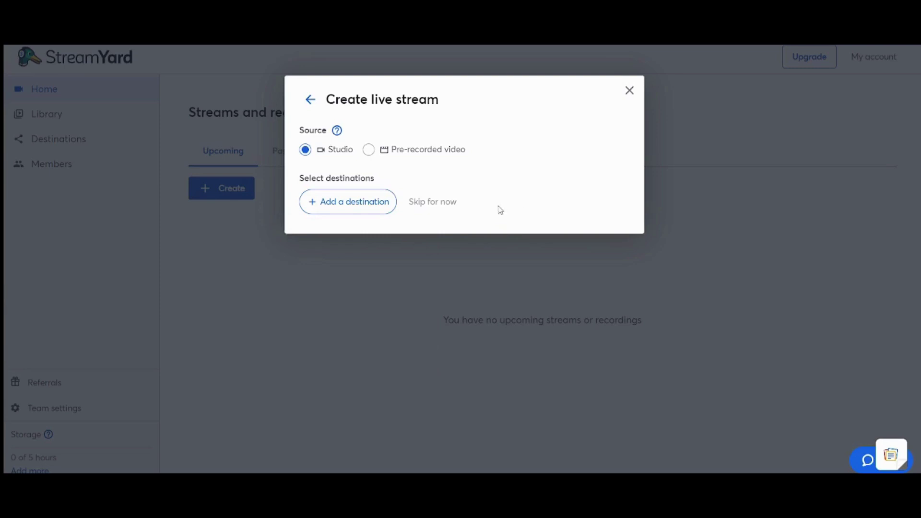
{"action": "left_click", "coordinate": [433, 203]}
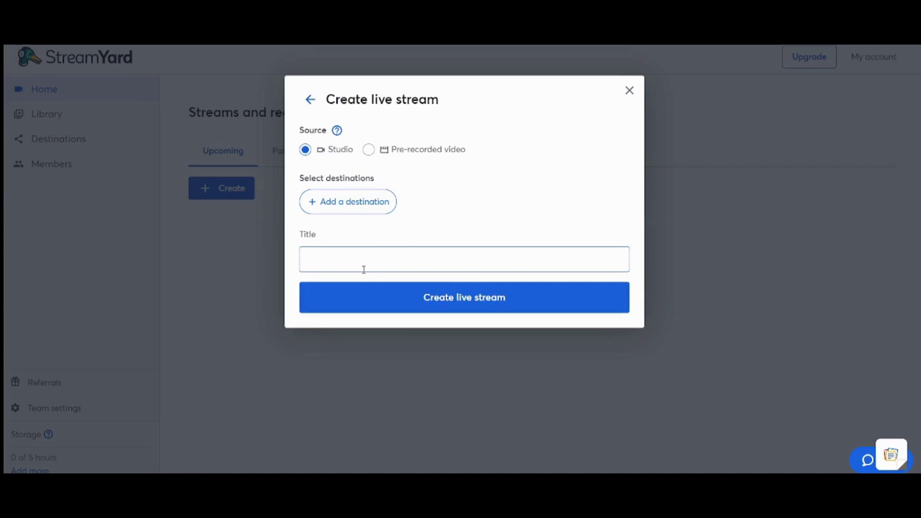
{"action": "type", "text": "TU"}
{"action": "left_click", "coordinate": [407, 296]}
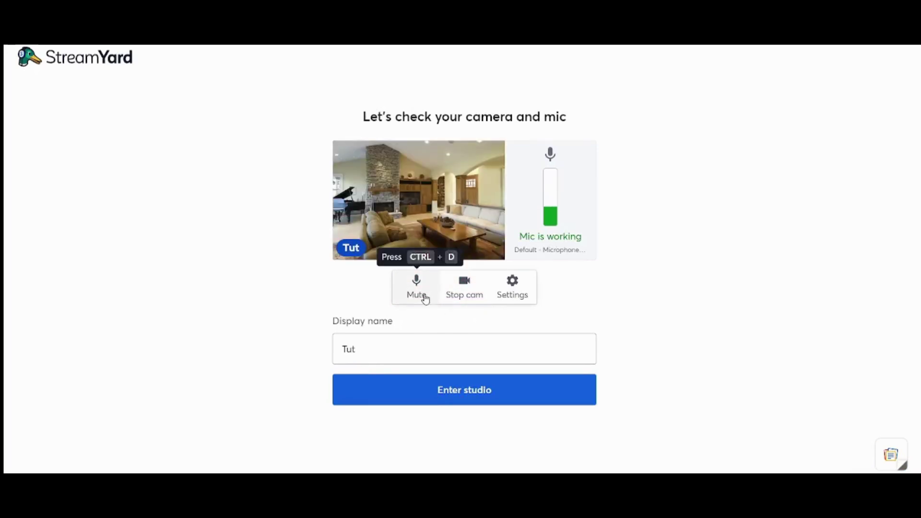
Turn the camera off and leave the microphone muted in the camera and mic check
{"action": "left_click", "coordinate": [454, 294]}
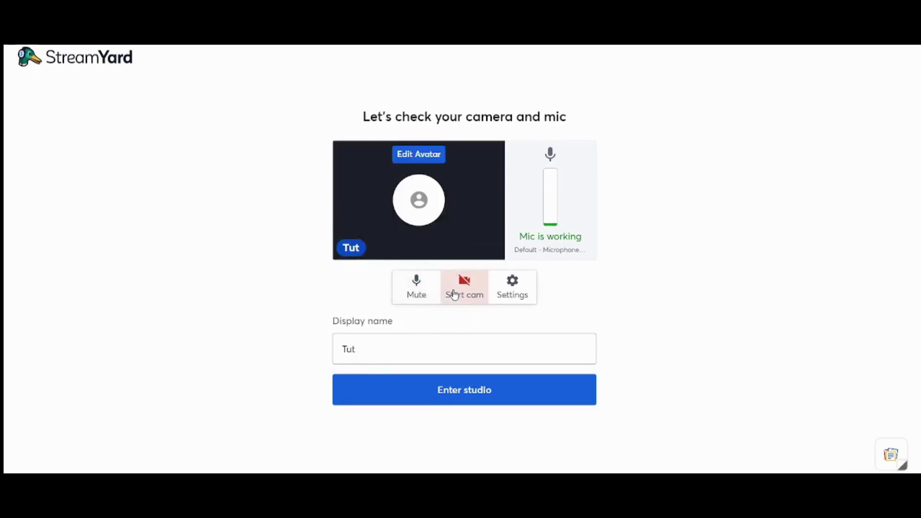
{"action": "left_click", "coordinate": [429, 291]}
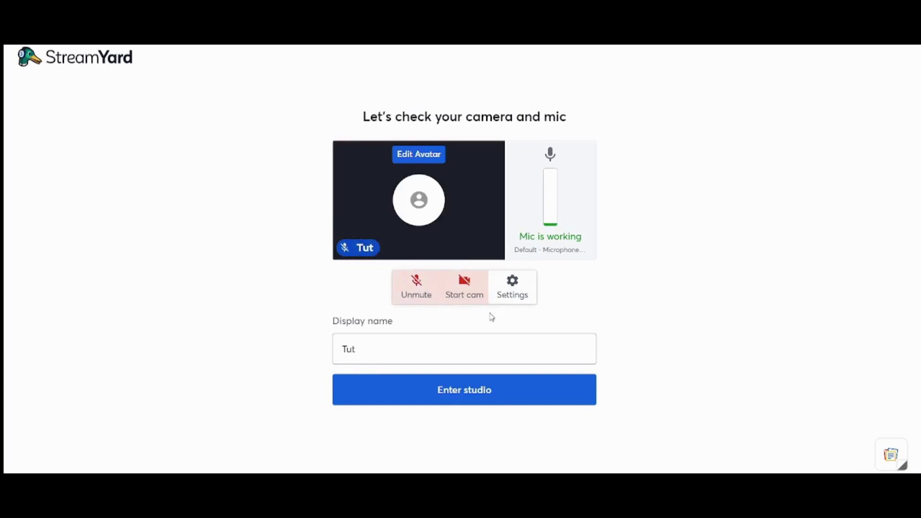
{"action": "left_click", "coordinate": [422, 300]}
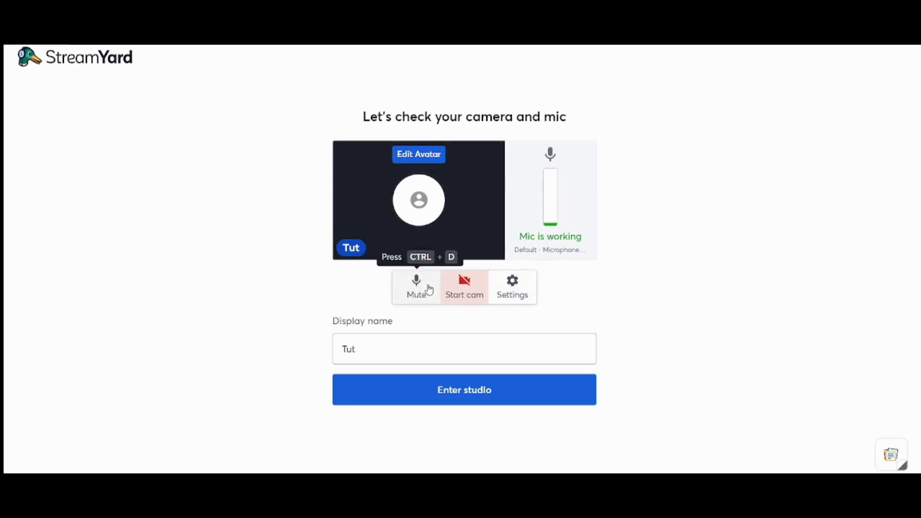
{"action": "left_click", "coordinate": [430, 289]}
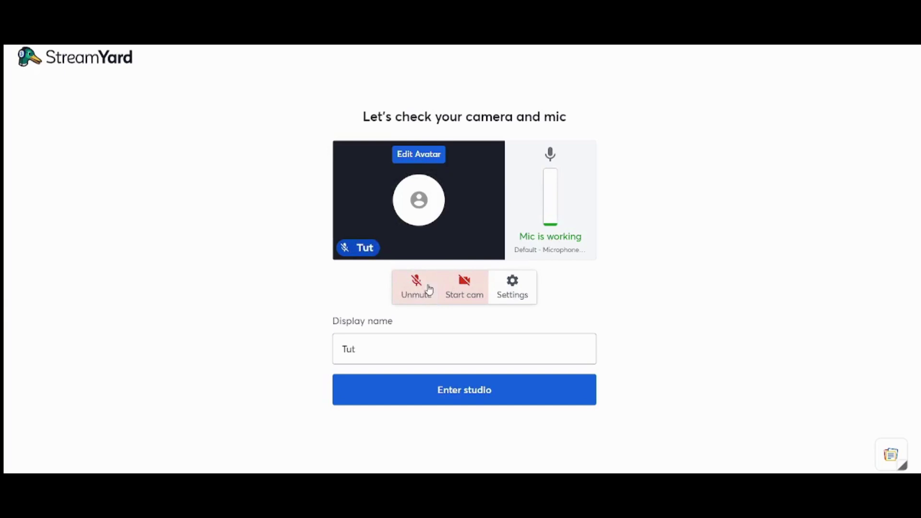
Browse the General and Hotkeys settings, then close the Settings dialog
{"action": "left_click", "coordinate": [515, 295]}
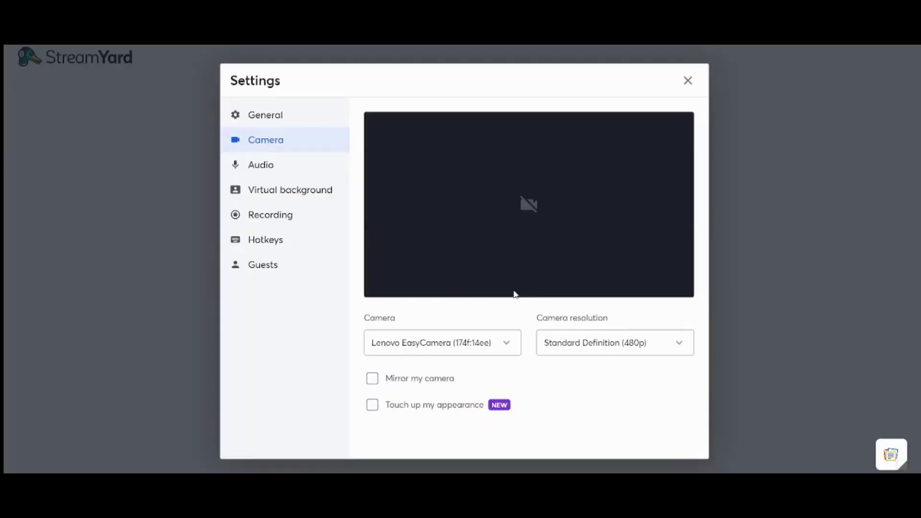
{"action": "left_click", "coordinate": [313, 120]}
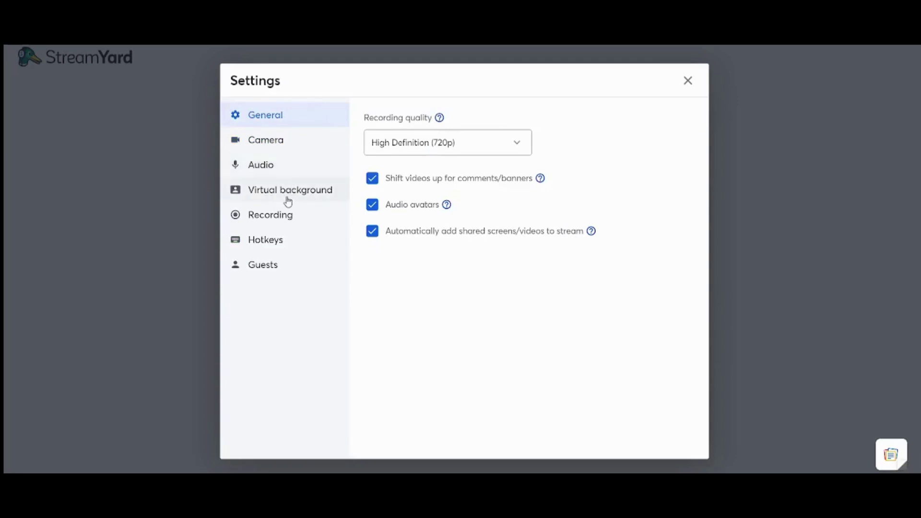
{"action": "left_click", "coordinate": [274, 248]}
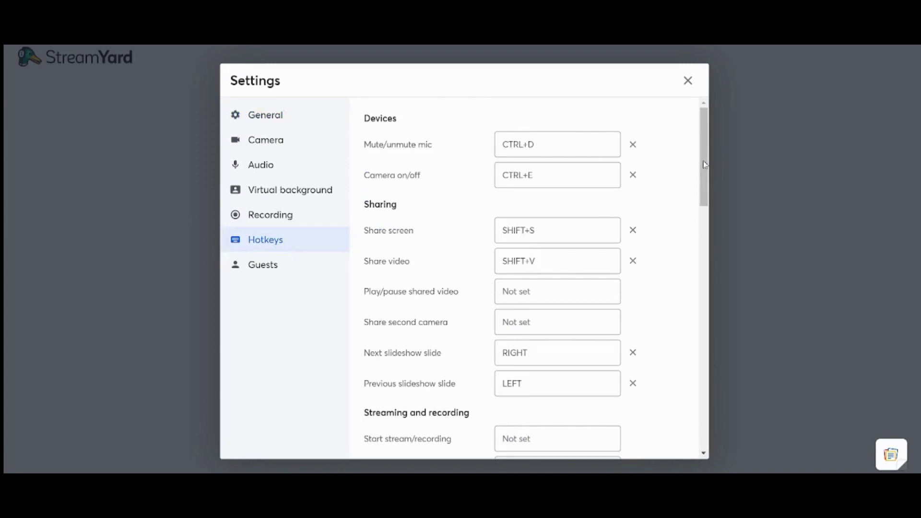
{"action": "scroll", "coordinate": [704, 165], "scroll_direction": "down", "scroll_amount": 1}
{"action": "scroll", "coordinate": [704, 163], "scroll_direction": "up", "scroll_amount": 1}
{"action": "left_click", "coordinate": [687, 79]}
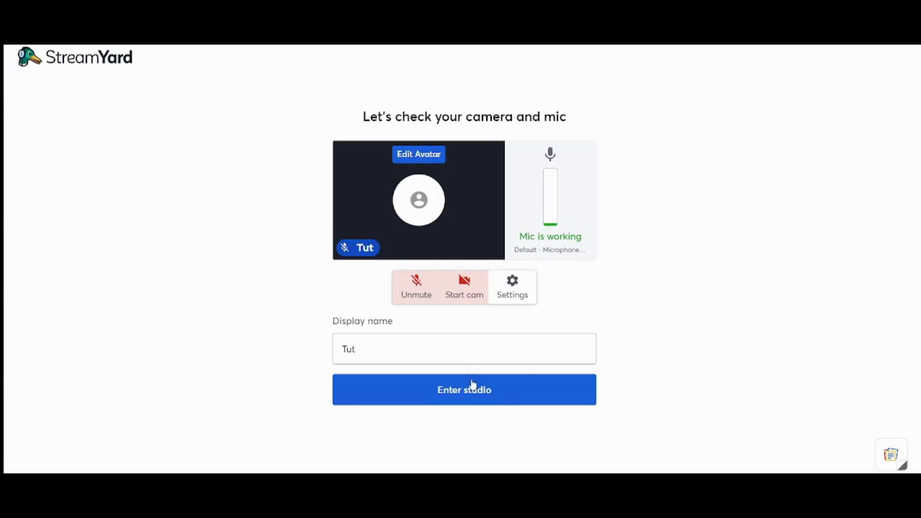
Enter the studio, dismiss the audio/video notice, add yourself to stage and unmute with Ctrl+D
{"action": "left_click", "coordinate": [475, 397]}
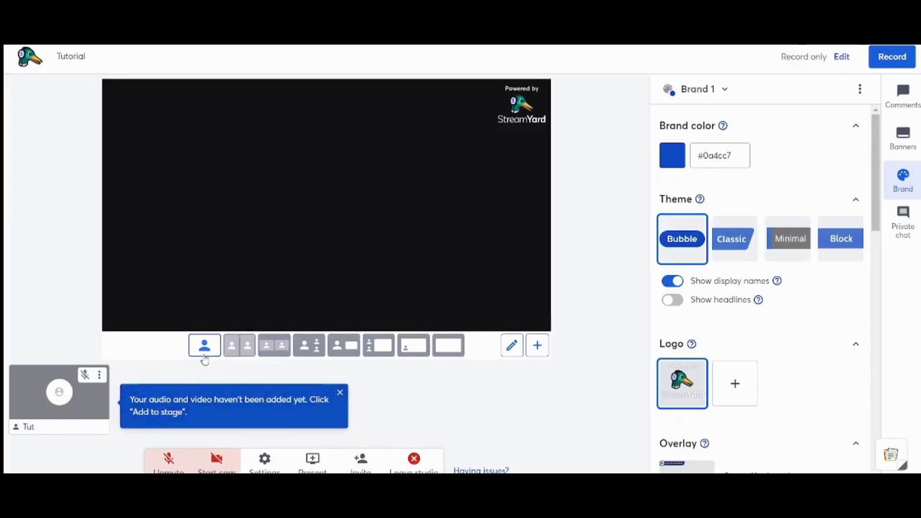
{"action": "left_click", "coordinate": [339, 392]}
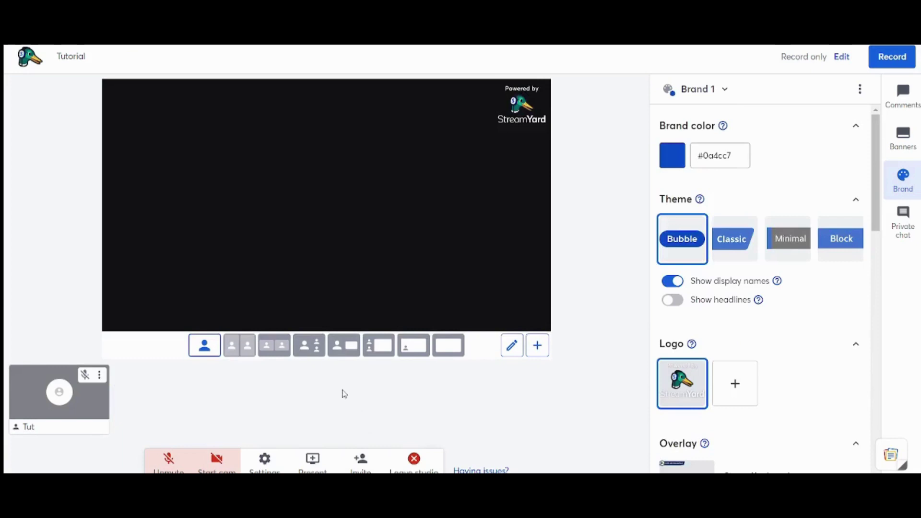
{"action": "mouse_move", "coordinate": [69, 411]}
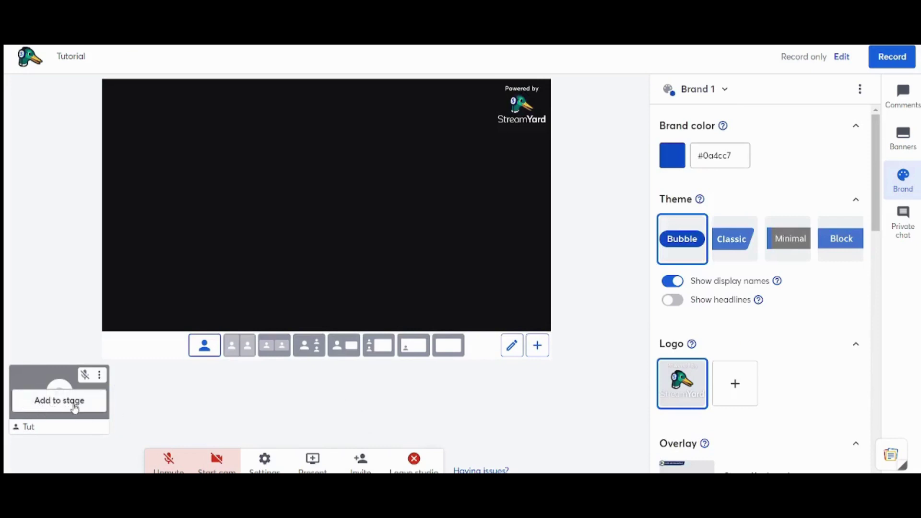
{"action": "left_click", "coordinate": [68, 408]}
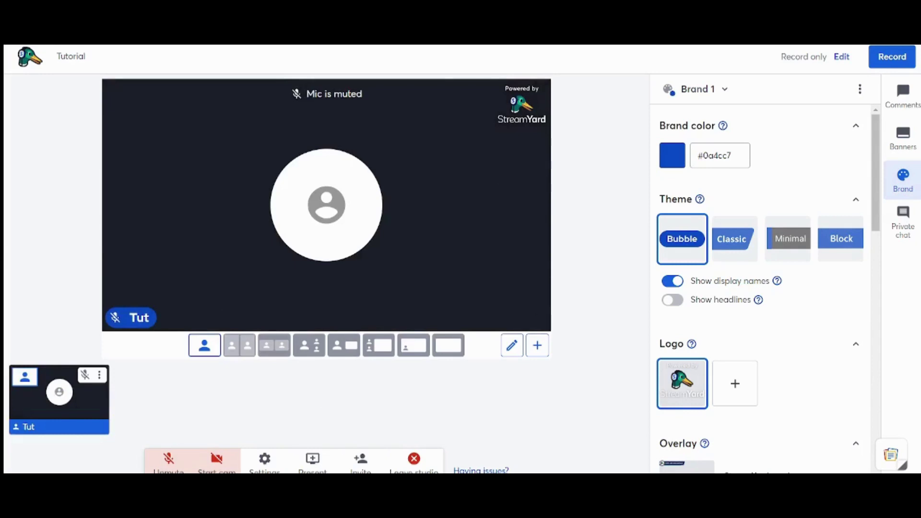
{"action": "key", "text": "ctrl+d"}
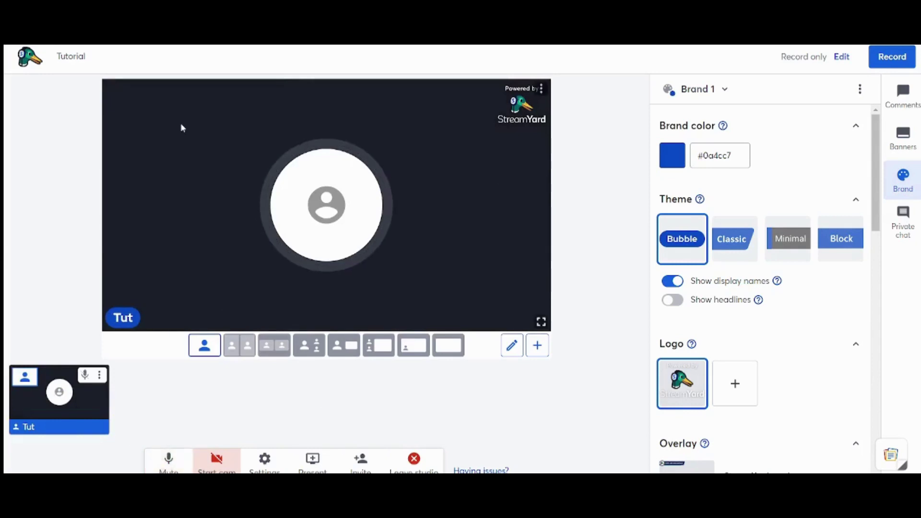
Mute the host's microphone from the bottom toolbar
{"action": "left_click", "coordinate": [179, 461]}
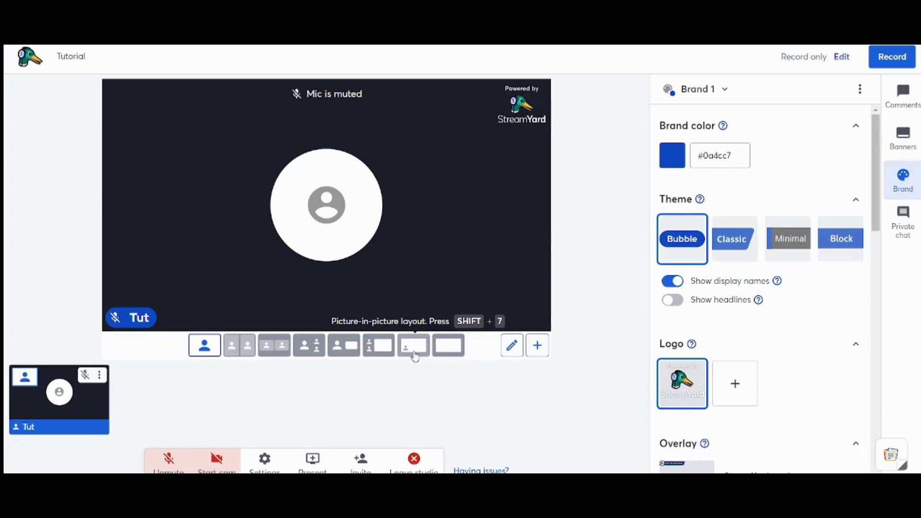
Switch the stage to picture-in-picture layout and show the Present content options
{"action": "left_click", "coordinate": [414, 354]}
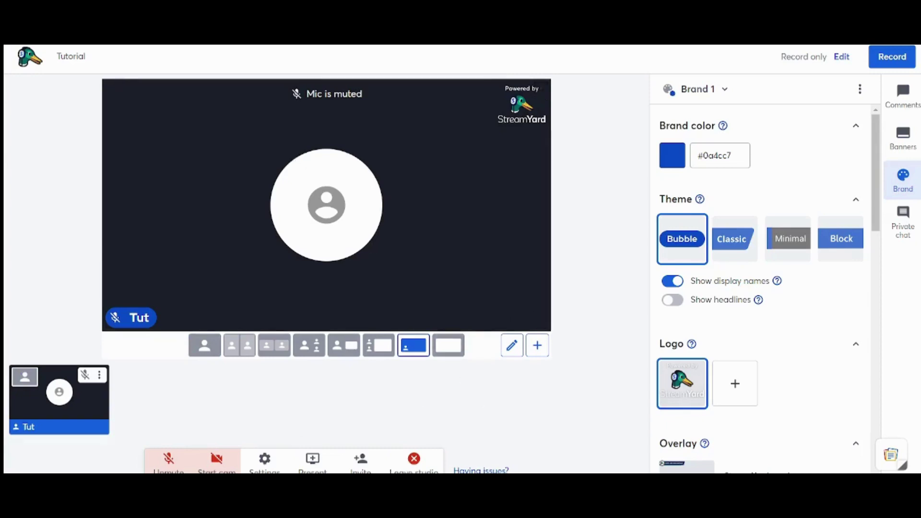
{"action": "left_click", "coordinate": [312, 461]}
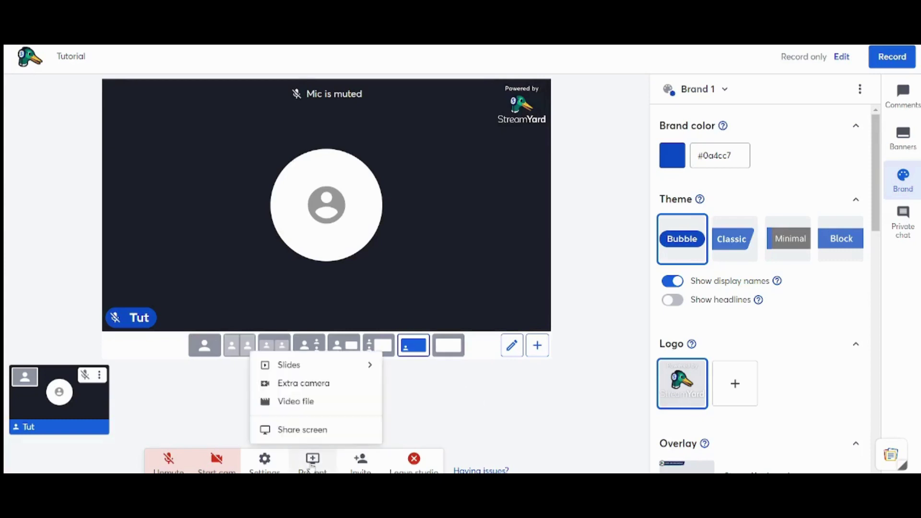
Share the Entire Screen onto the stage as a second source beside the camera tile
{"action": "left_click", "coordinate": [317, 430]}
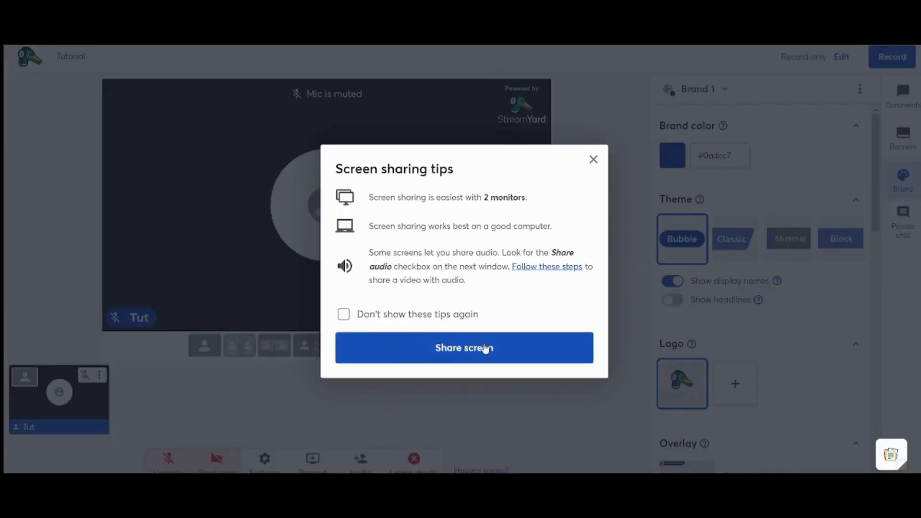
{"action": "left_click", "coordinate": [451, 352]}
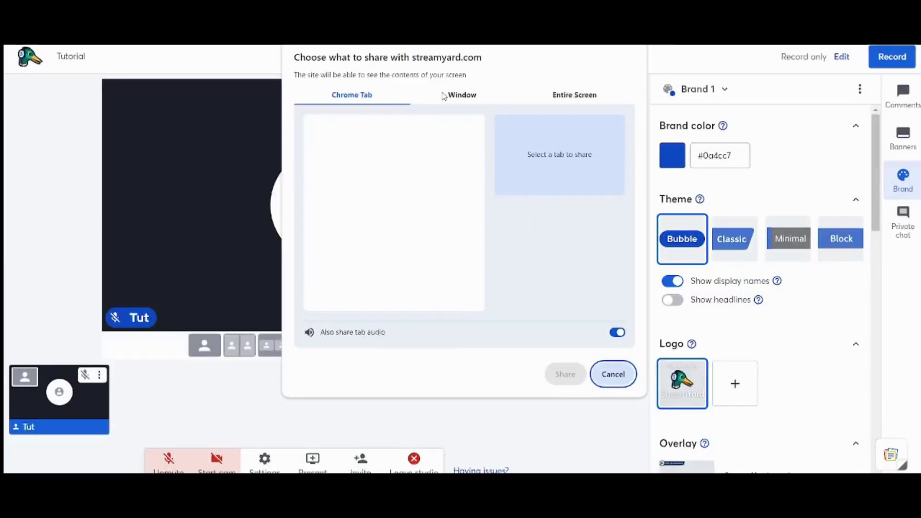
{"action": "left_click", "coordinate": [555, 94]}
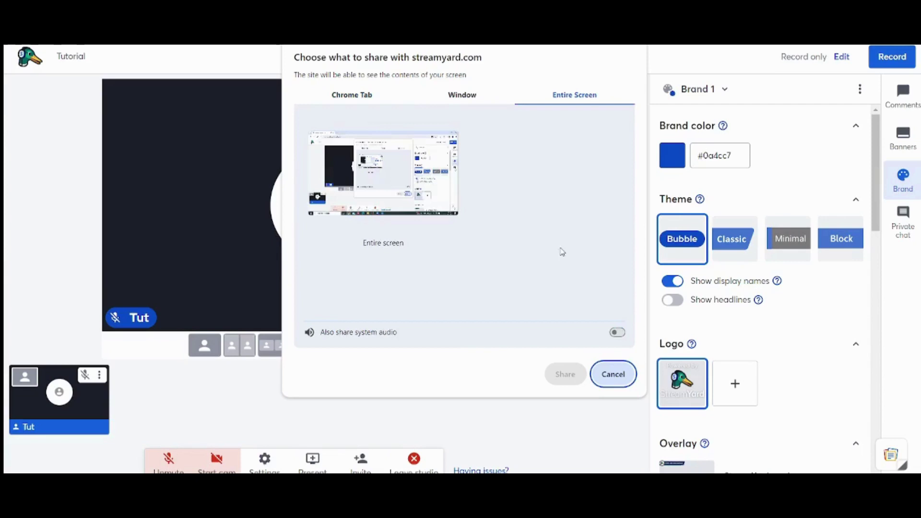
{"action": "left_click", "coordinate": [395, 194]}
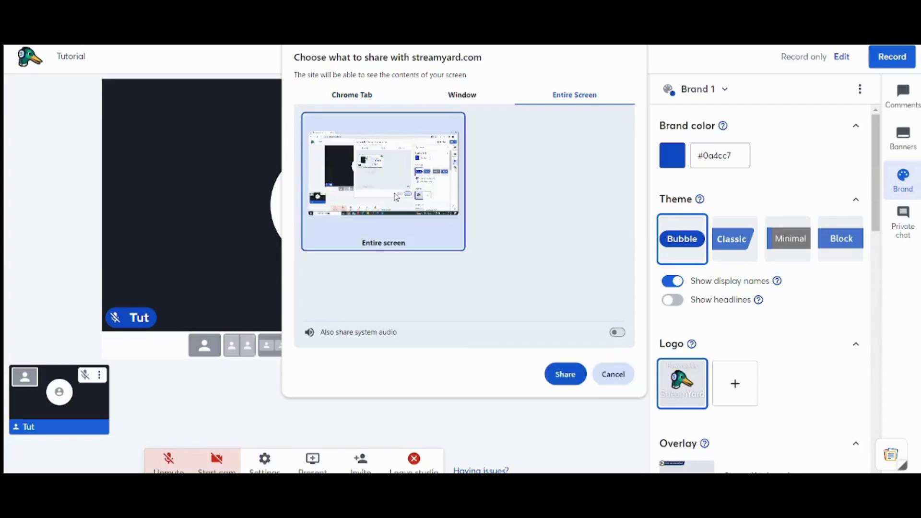
{"action": "left_click", "coordinate": [565, 375]}
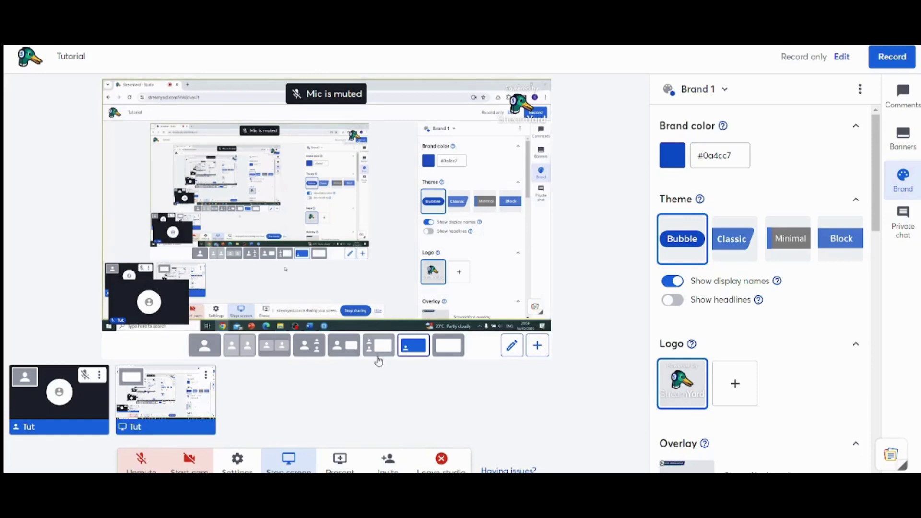
{"action": "left_click", "coordinate": [350, 349]}
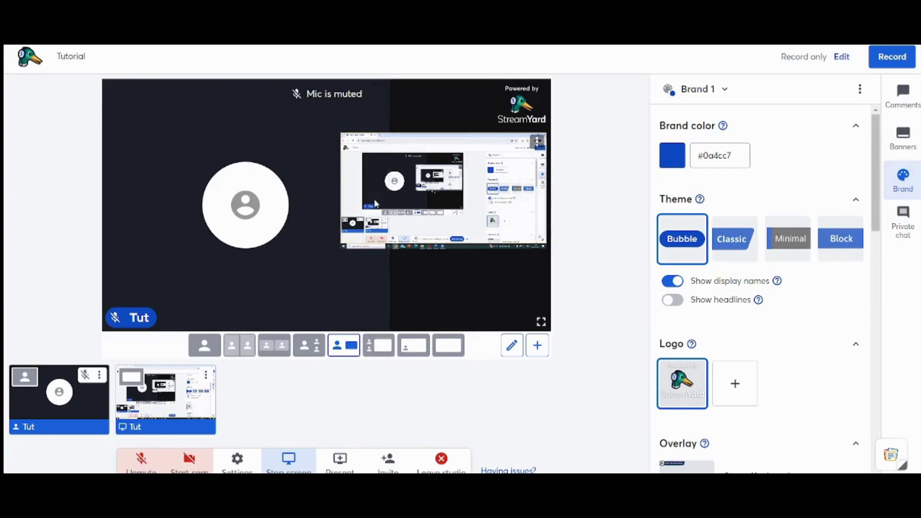
{"action": "left_click", "coordinate": [413, 355]}
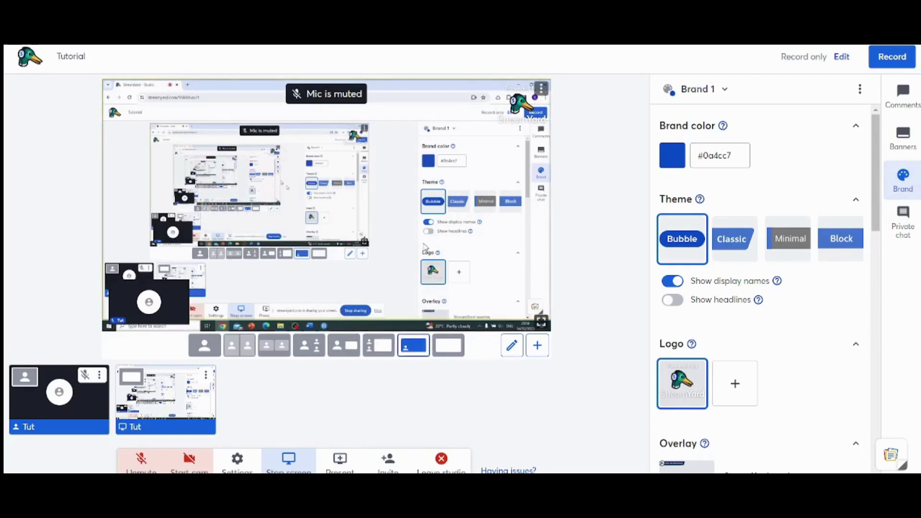
{"action": "left_click", "coordinate": [512, 354]}
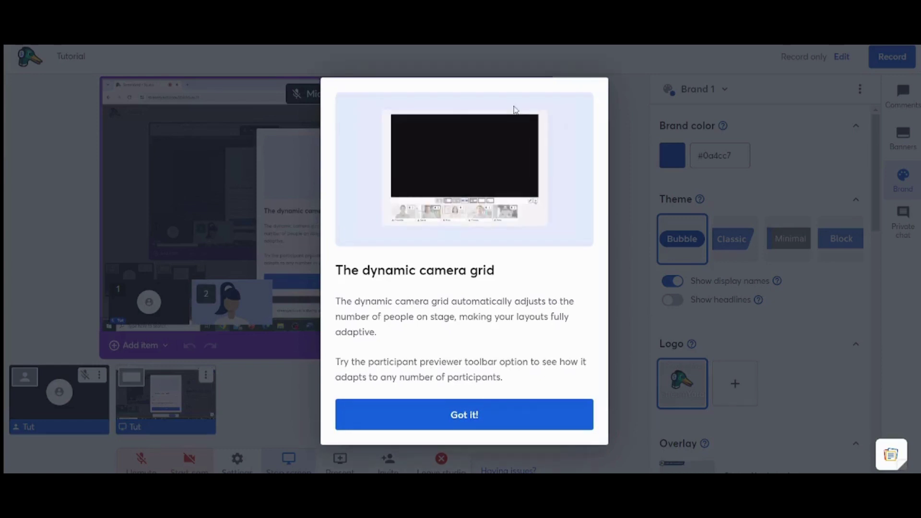
{"action": "left_click", "coordinate": [504, 419]}
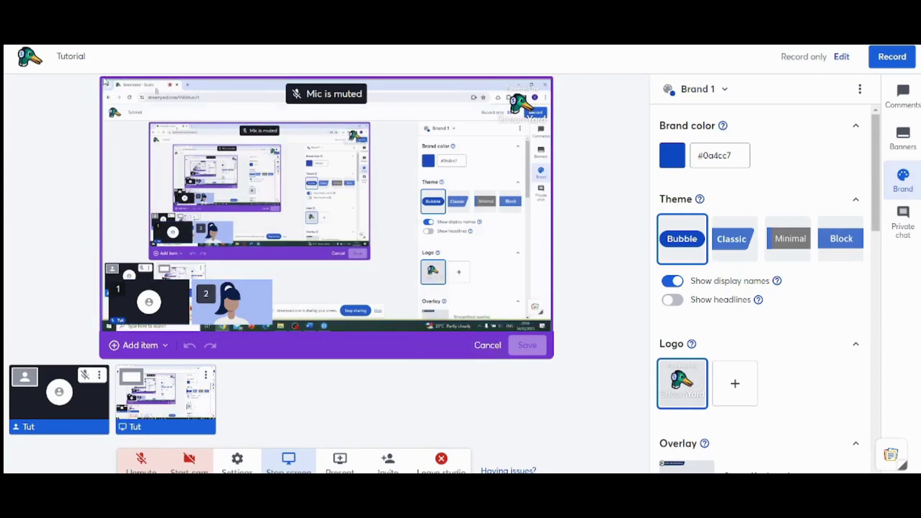
{"action": "left_click", "coordinate": [488, 346]}
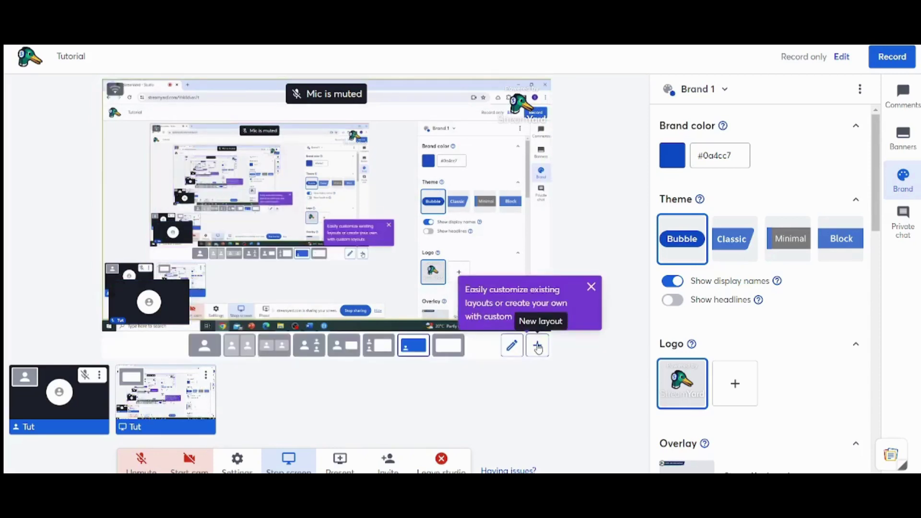
{"action": "left_click", "coordinate": [591, 287]}
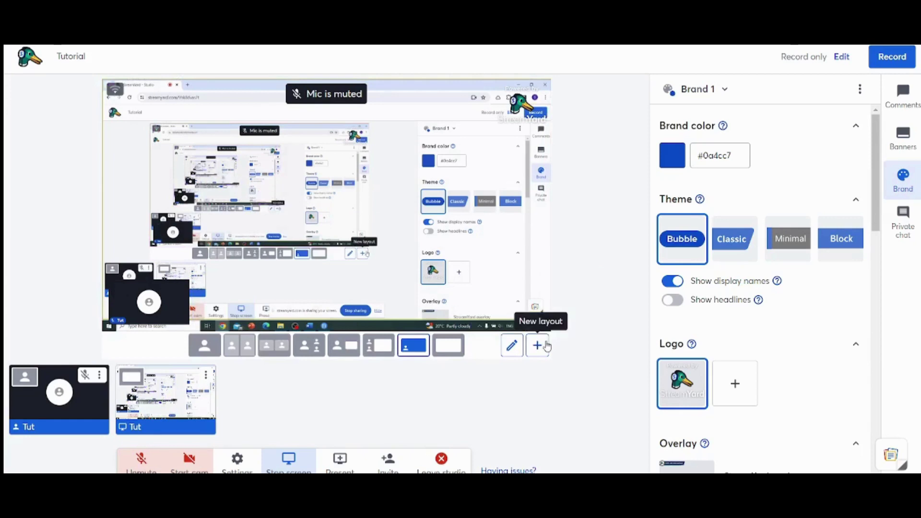
{"action": "left_click", "coordinate": [547, 345]}
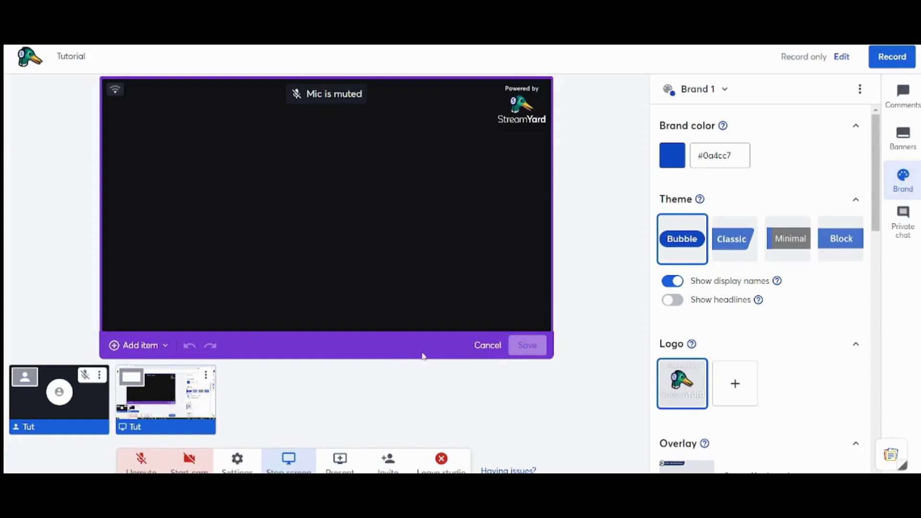
{"action": "left_click", "coordinate": [487, 346]}
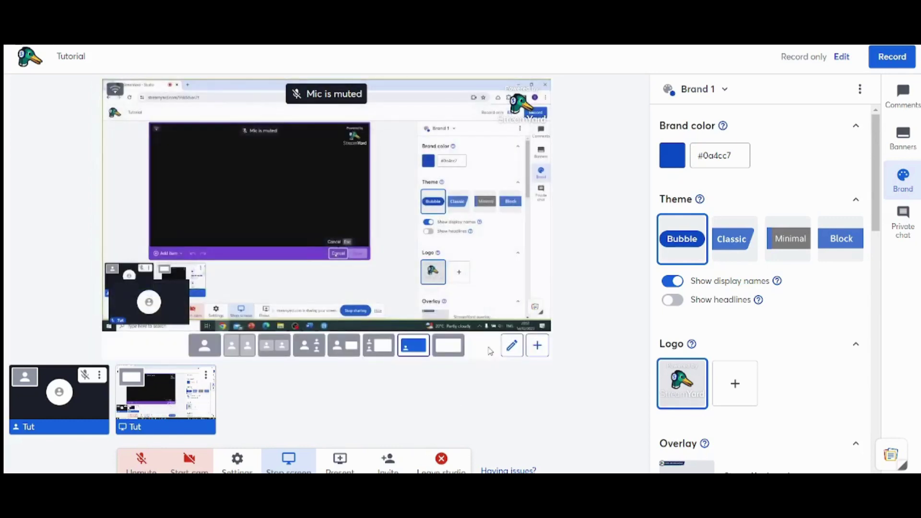
End the screen share, then dismiss the Present menu without choosing an option
{"action": "left_click", "coordinate": [297, 465]}
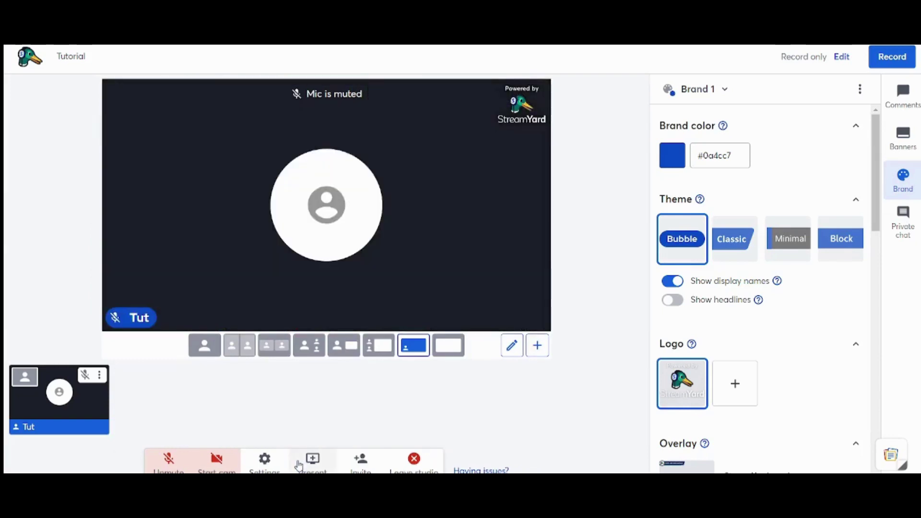
{"action": "left_click", "coordinate": [313, 463]}
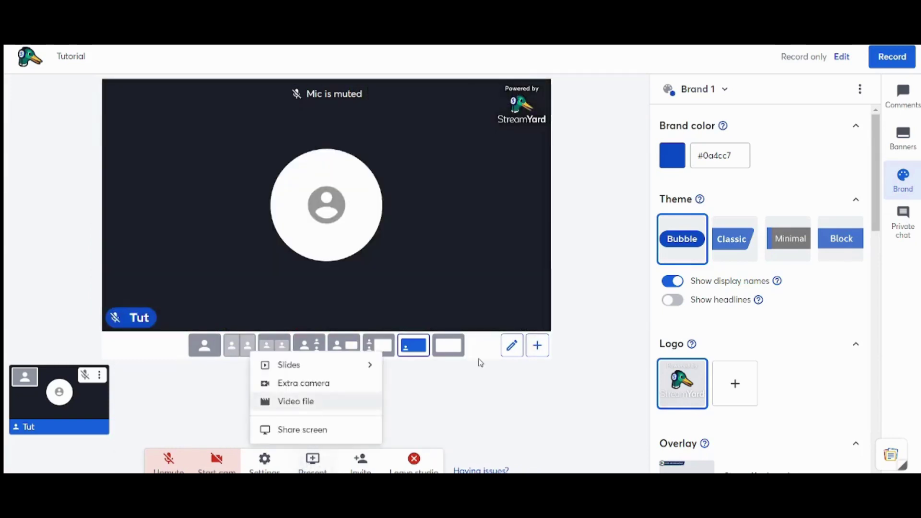
{"action": "left_click", "coordinate": [462, 418]}
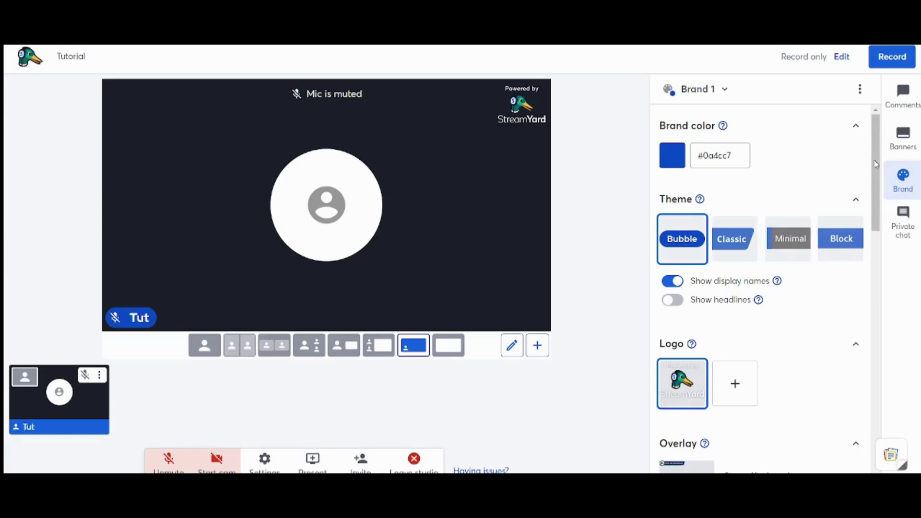
Scroll the Brand panel to Background and Background music, then leave the studio for Home
{"action": "scroll", "coordinate": [879, 175], "scroll_direction": "down", "scroll_amount": 3}
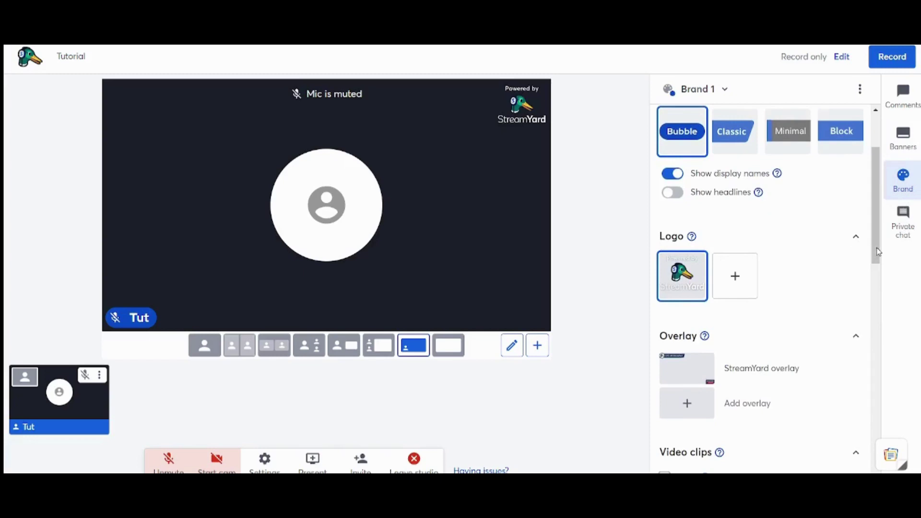
{"action": "left_click_drag", "start_coordinate": [877, 252], "coordinate": [889, 353]}
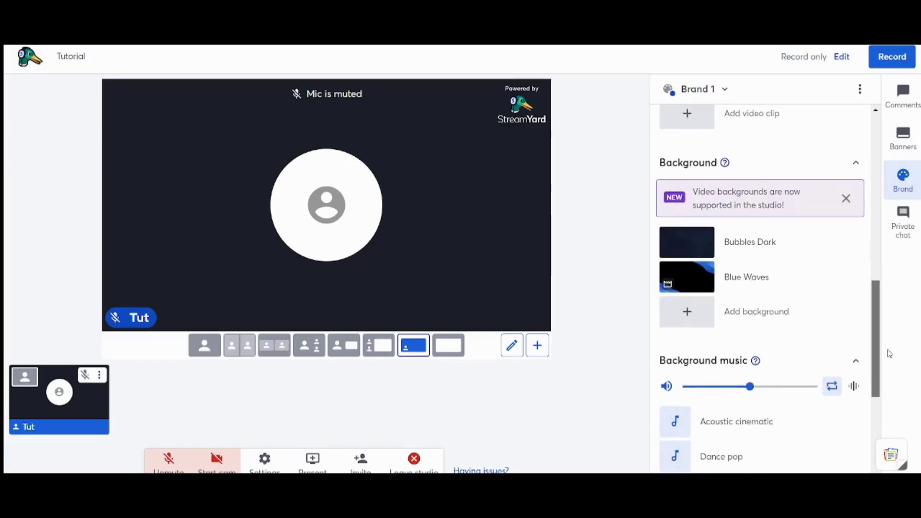
{"action": "left_click_drag", "start_coordinate": [887, 396], "coordinate": [886, 460]}
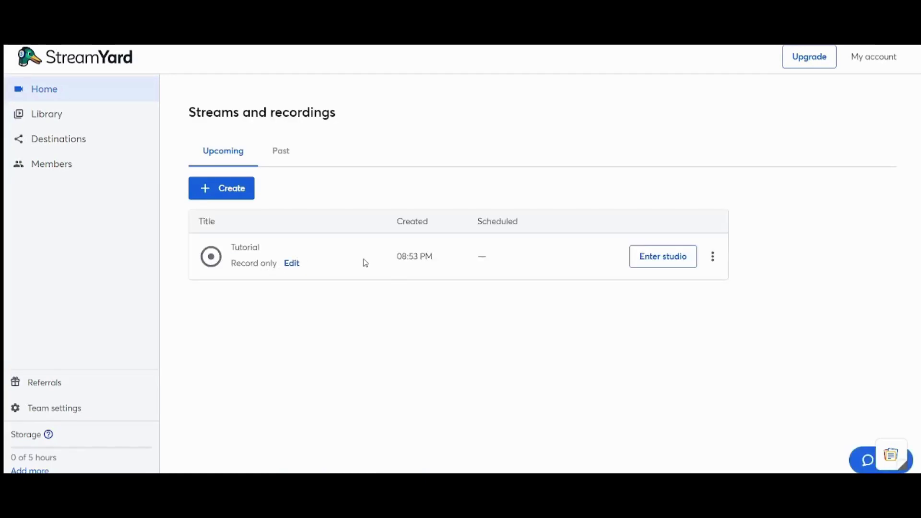
{"action": "left_click", "coordinate": [712, 262]}
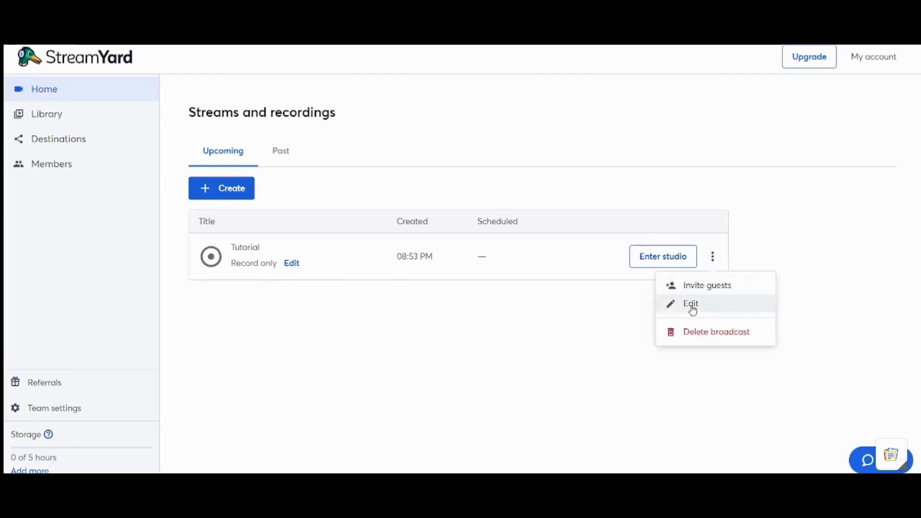
{"action": "left_click", "coordinate": [383, 454]}
{"action": "left_click", "coordinate": [211, 192]}
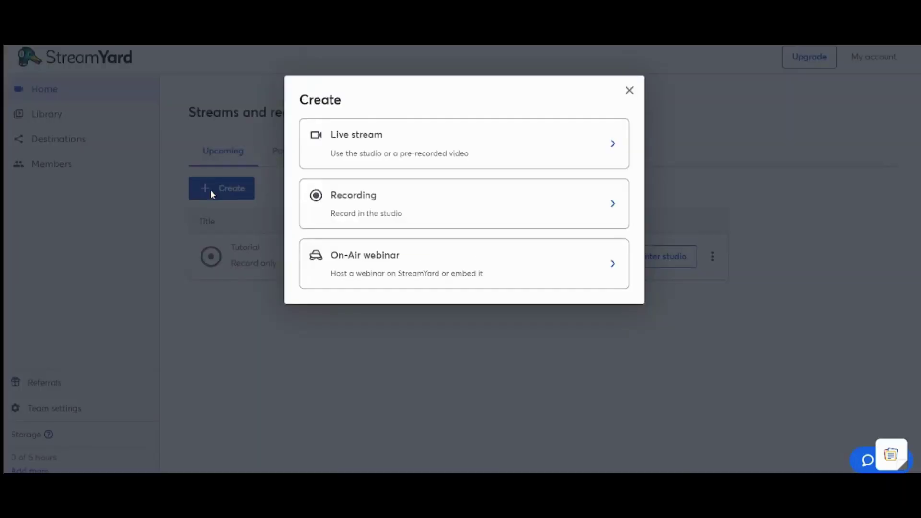
{"action": "left_click", "coordinate": [439, 136]}
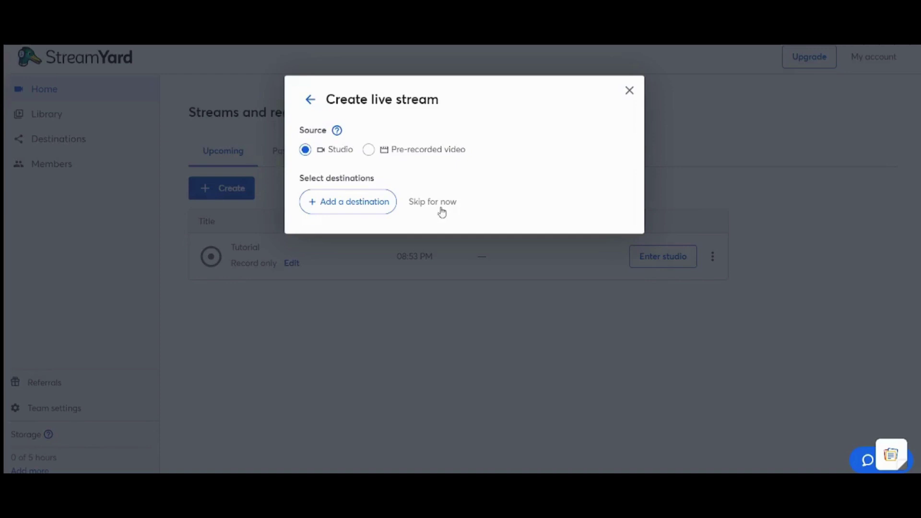
{"action": "left_click", "coordinate": [350, 210]}
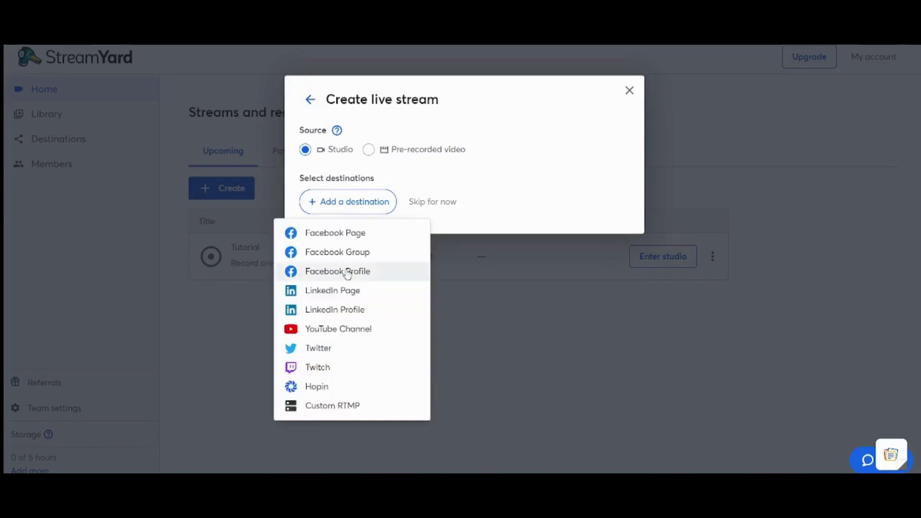
{"action": "left_click", "coordinate": [349, 336]}
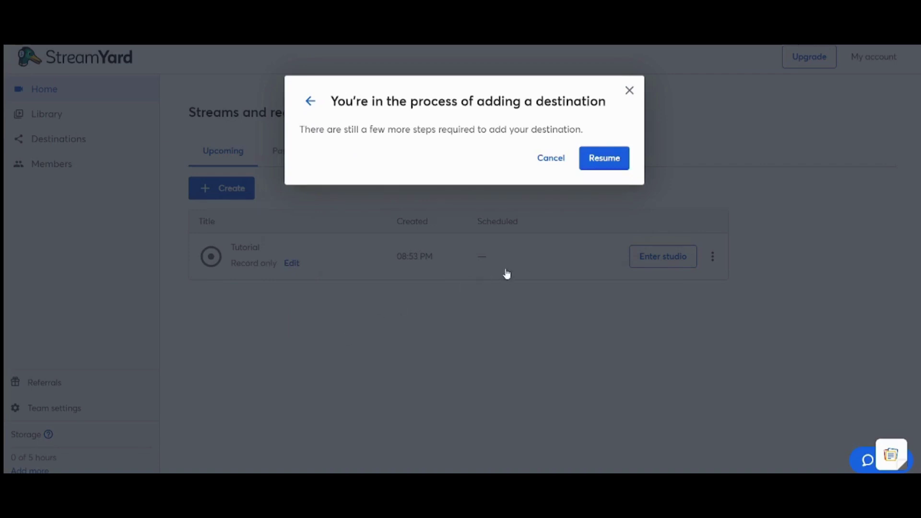
{"action": "left_click", "coordinate": [630, 91]}
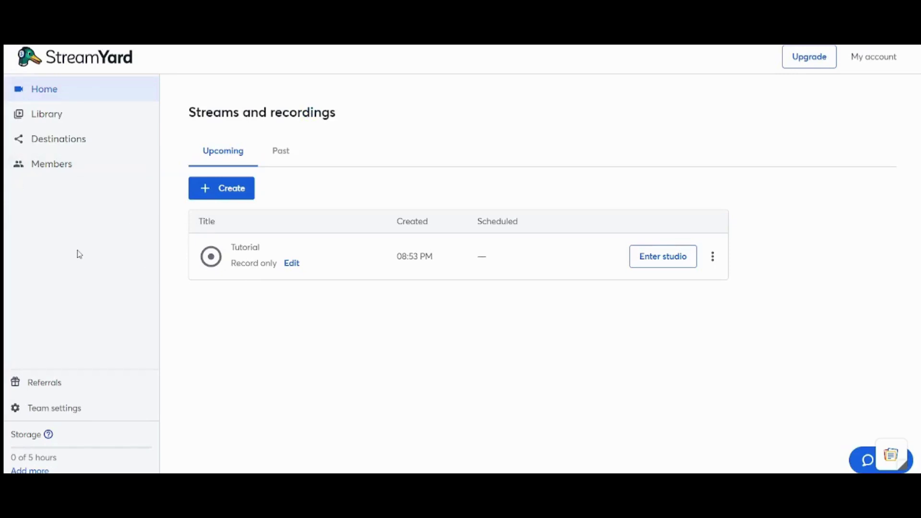
{"action": "left_click", "coordinate": [227, 194]}
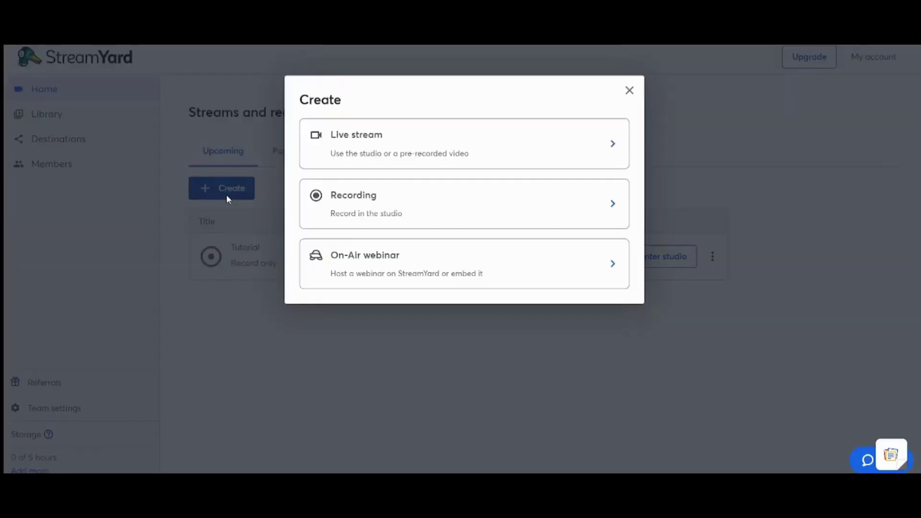
{"action": "left_click", "coordinate": [453, 154]}
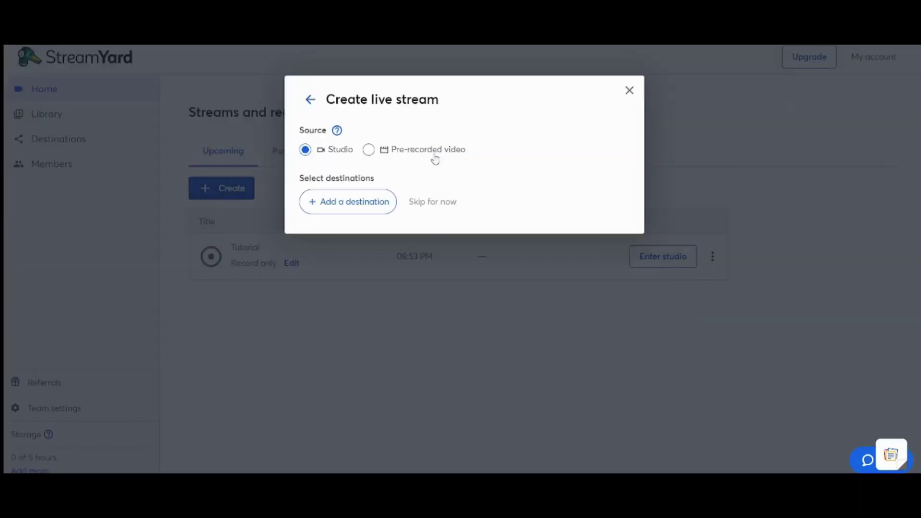
{"action": "left_click", "coordinate": [629, 91]}
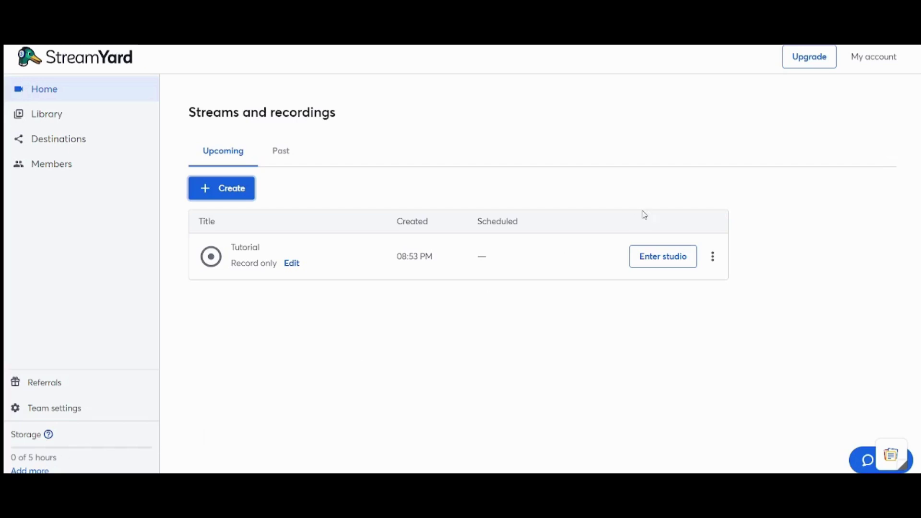
Review the Free, Basic ($20/mo) and Professional ($39/mo) plan cards on the Upgrade page
{"action": "left_click", "coordinate": [823, 60]}
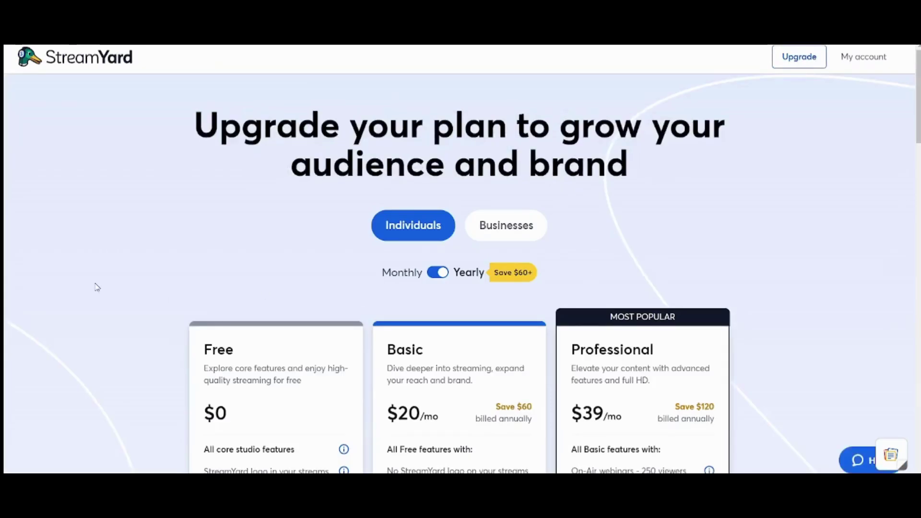
{"action": "scroll", "coordinate": [95, 287], "scroll_direction": "down", "scroll_amount": 3}
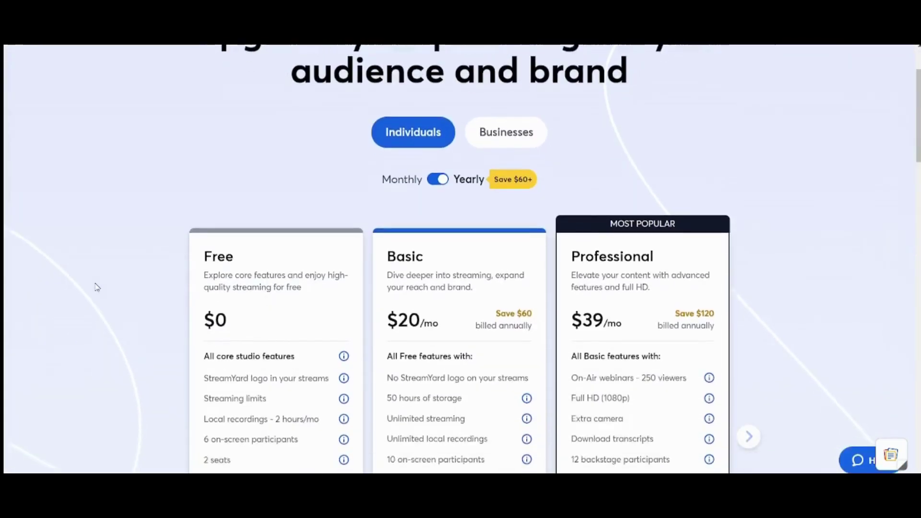
{"action": "scroll", "coordinate": [96, 286], "scroll_direction": "down", "scroll_amount": 2}
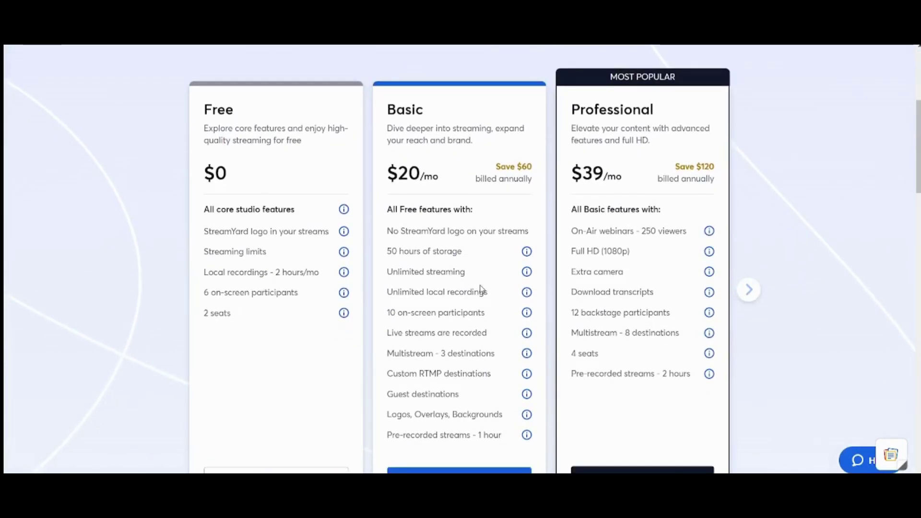
{"action": "scroll", "coordinate": [480, 288], "scroll_direction": "down", "scroll_amount": 1}
{"action": "scroll", "coordinate": [480, 286], "scroll_direction": "down", "scroll_amount": 2}
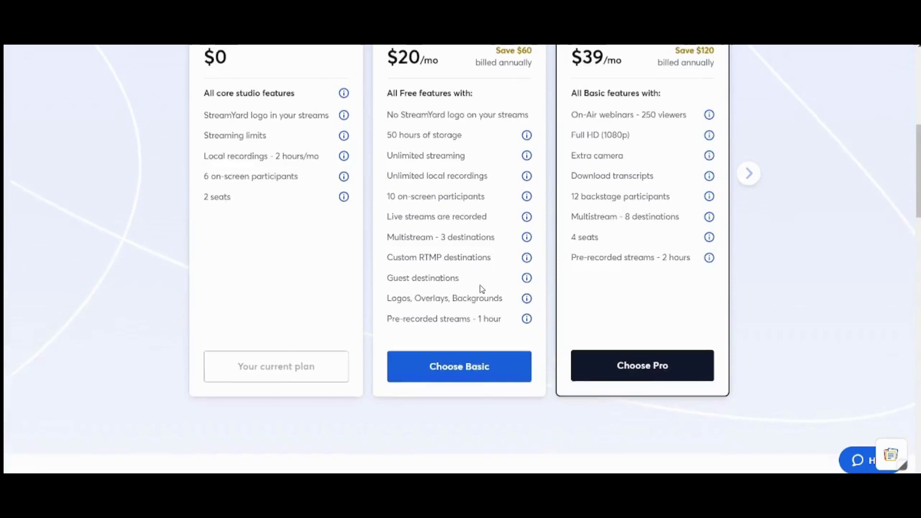
{"action": "scroll", "coordinate": [481, 287], "scroll_direction": "up", "scroll_amount": 1}
{"action": "scroll", "coordinate": [481, 287], "scroll_direction": "up", "scroll_amount": 2}
{"action": "scroll", "coordinate": [482, 289], "scroll_direction": "down", "scroll_amount": 1}
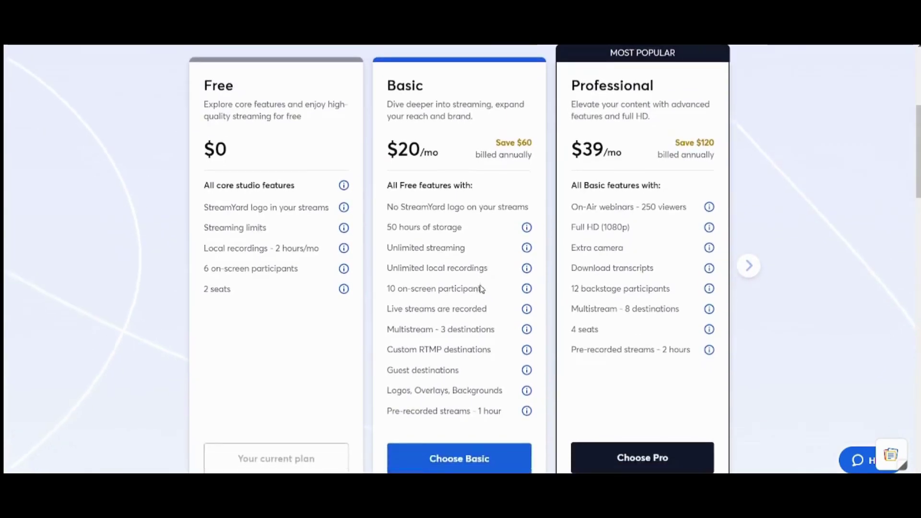
{"action": "scroll", "coordinate": [482, 289], "scroll_direction": "up", "scroll_amount": 1}
{"action": "scroll", "coordinate": [481, 290], "scroll_direction": "up", "scroll_amount": 1}
{"action": "scroll", "coordinate": [482, 289], "scroll_direction": "down", "scroll_amount": 1}
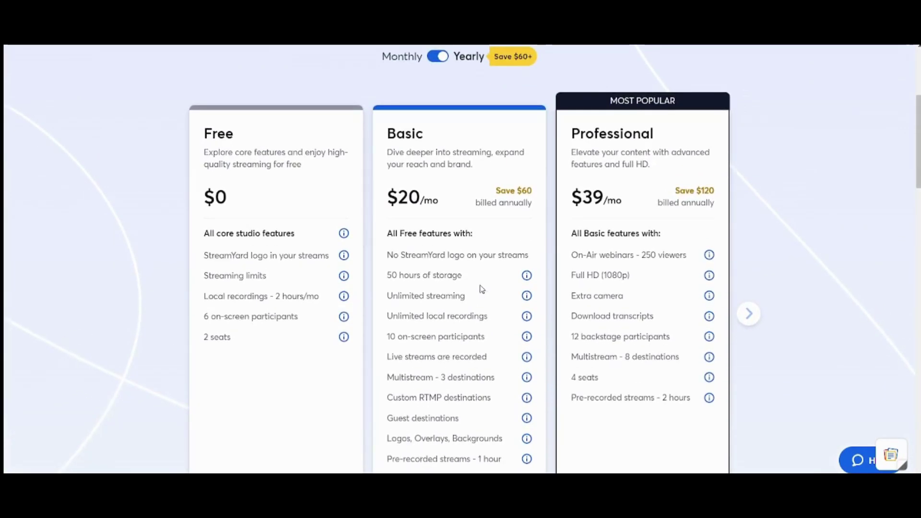